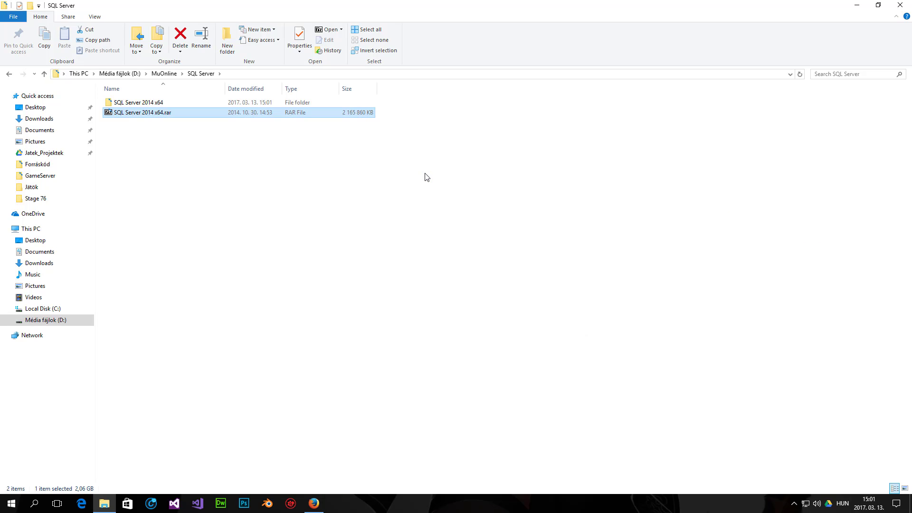
Run setup.exe from the SQL Server 2014 x64 folder to start the SQL Server Installation Center
{"action": "double_click", "coordinate": [225, 103]}
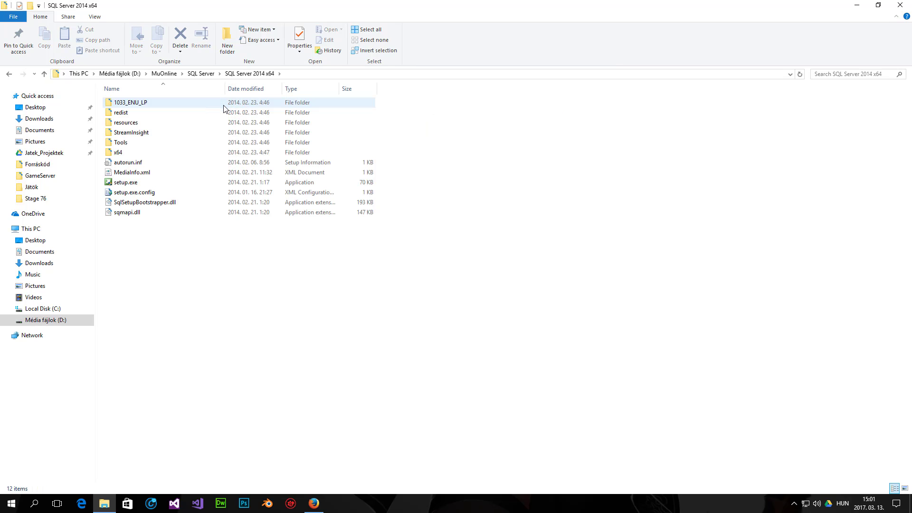
{"action": "left_click", "coordinate": [215, 182]}
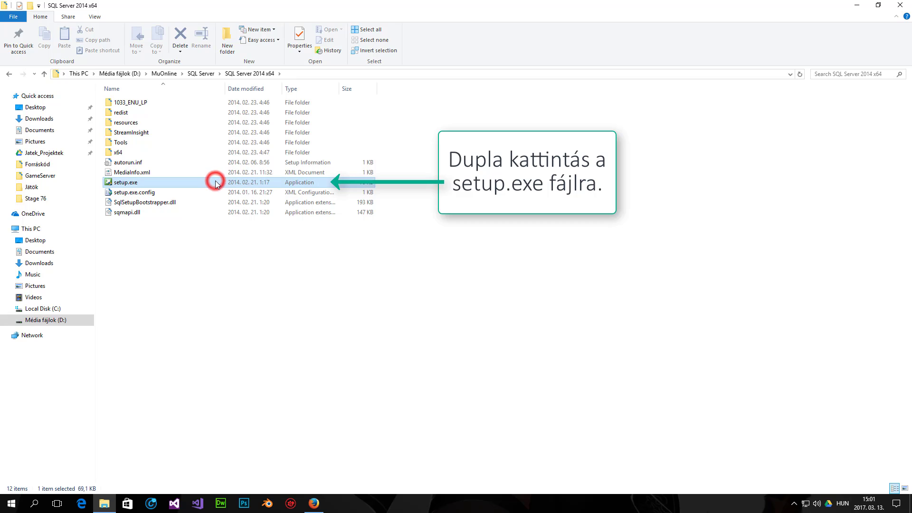
{"action": "double_click", "coordinate": [215, 183]}
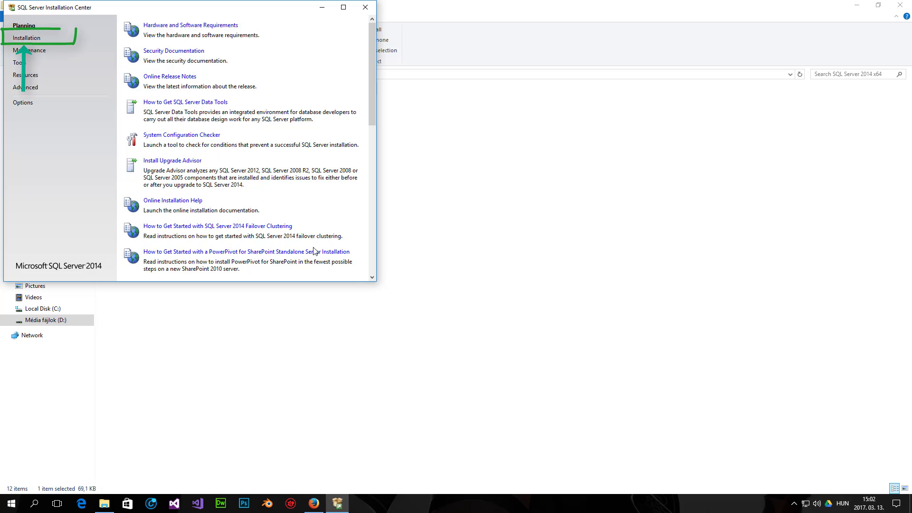
Start a new SQL Server stand-alone installation from the installation options
{"action": "left_click", "coordinate": [33, 39]}
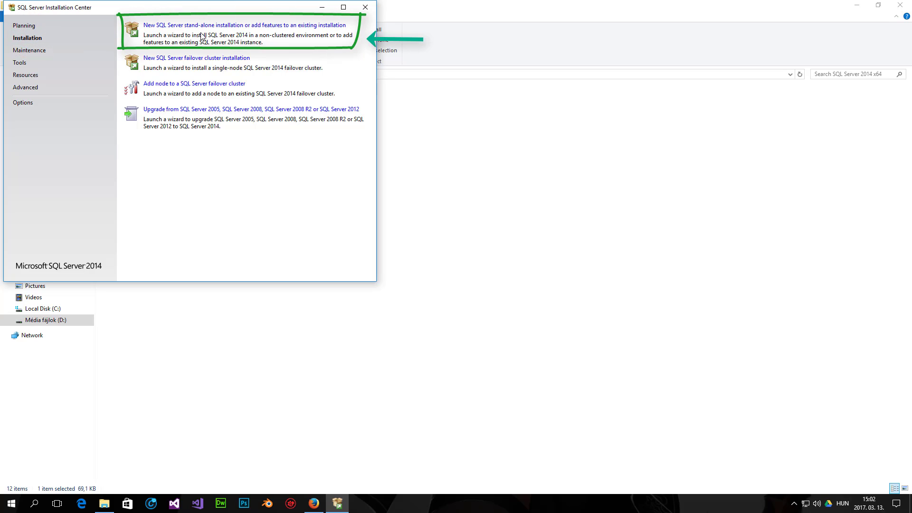
{"action": "left_click", "coordinate": [230, 29]}
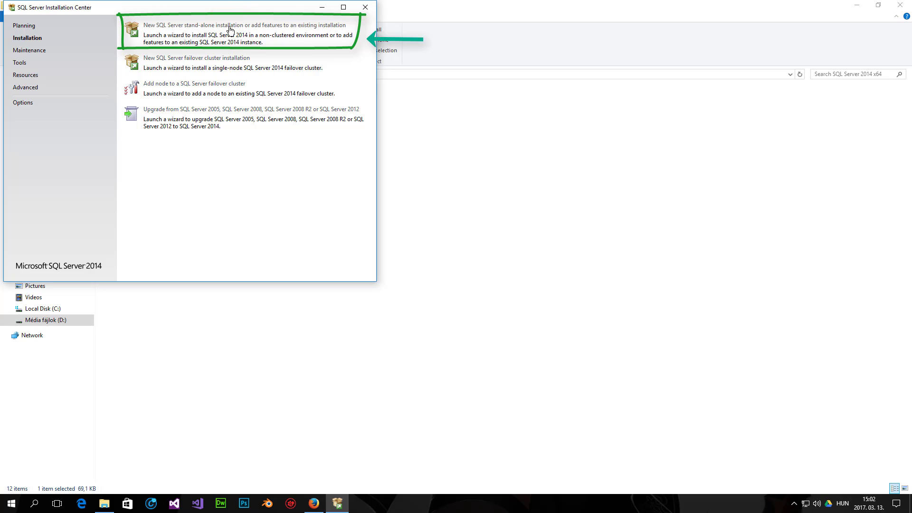
{"action": "left_click", "coordinate": [230, 29]}
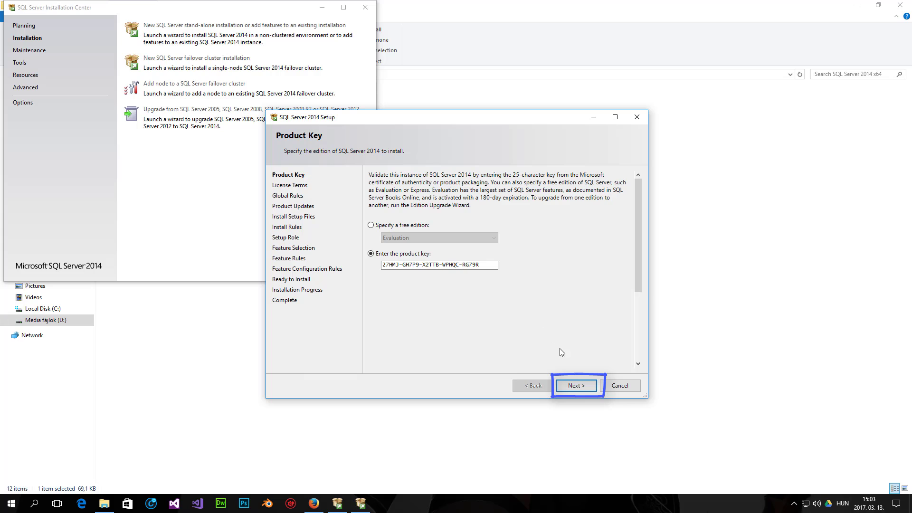
Keep the prefilled product key, then accept the license terms together with the Customer Experience Improvement Program and Error Reporting
{"action": "left_click", "coordinate": [574, 385]}
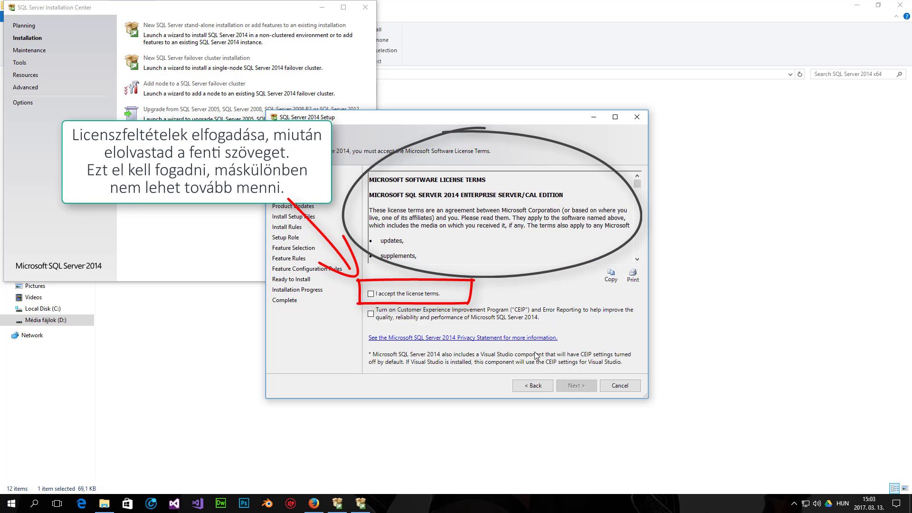
{"action": "left_click", "coordinate": [433, 295]}
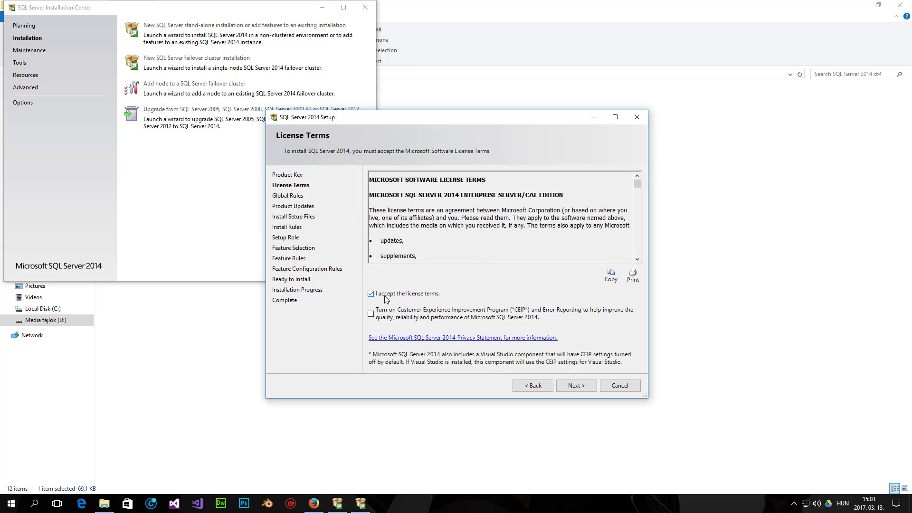
{"action": "left_click", "coordinate": [371, 316]}
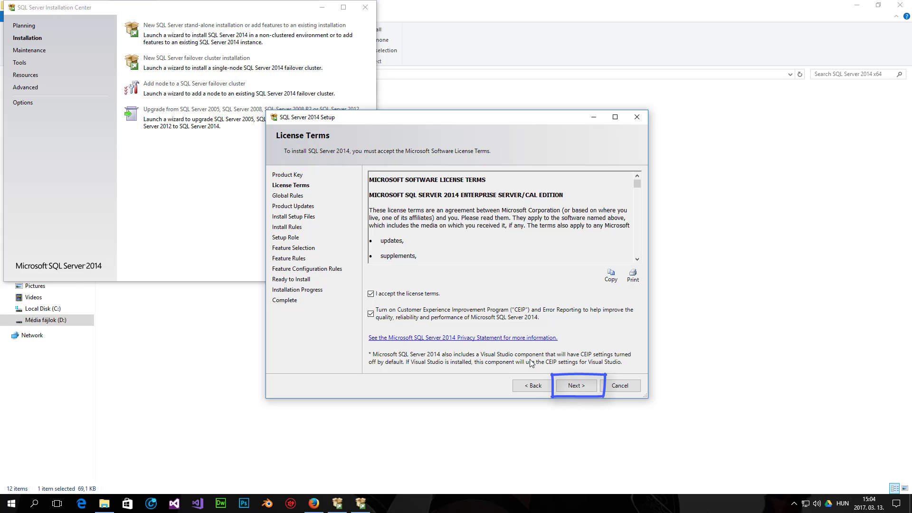
{"action": "left_click", "coordinate": [573, 386]}
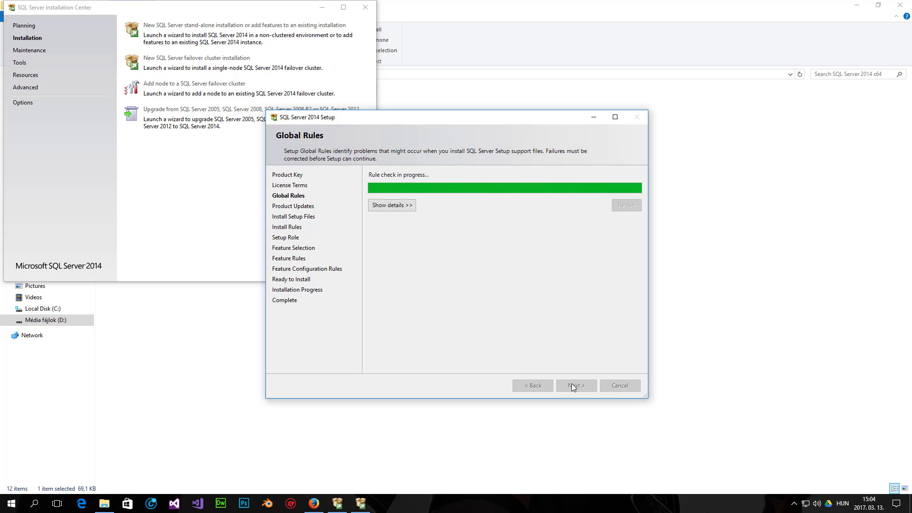
Proceed through the rule checks and choose SQL Server Feature Installation as the setup role
{"action": "left_click", "coordinate": [572, 383]}
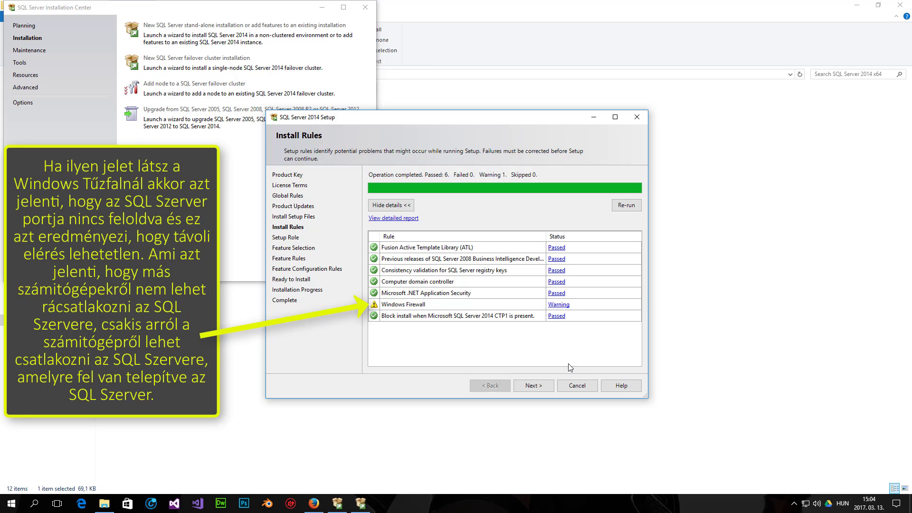
{"action": "left_click", "coordinate": [405, 205]}
{"action": "left_click", "coordinate": [404, 205]}
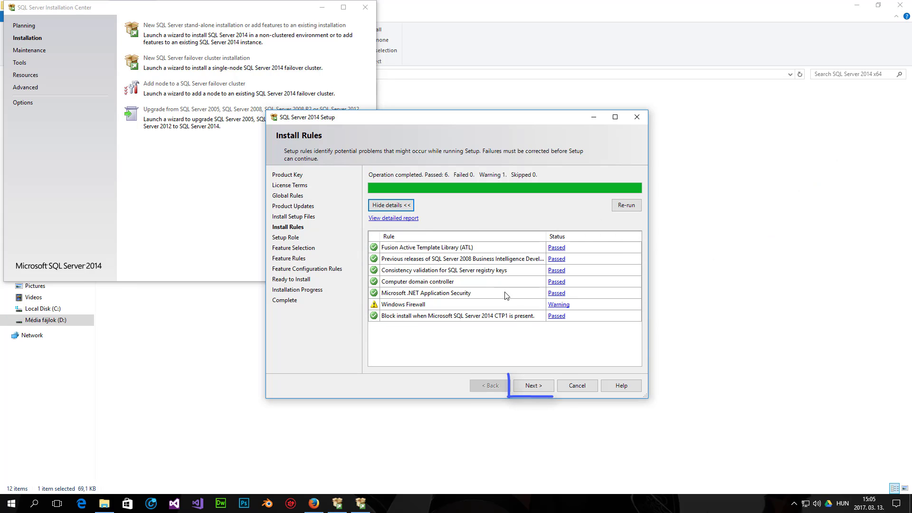
{"action": "left_click", "coordinate": [532, 385]}
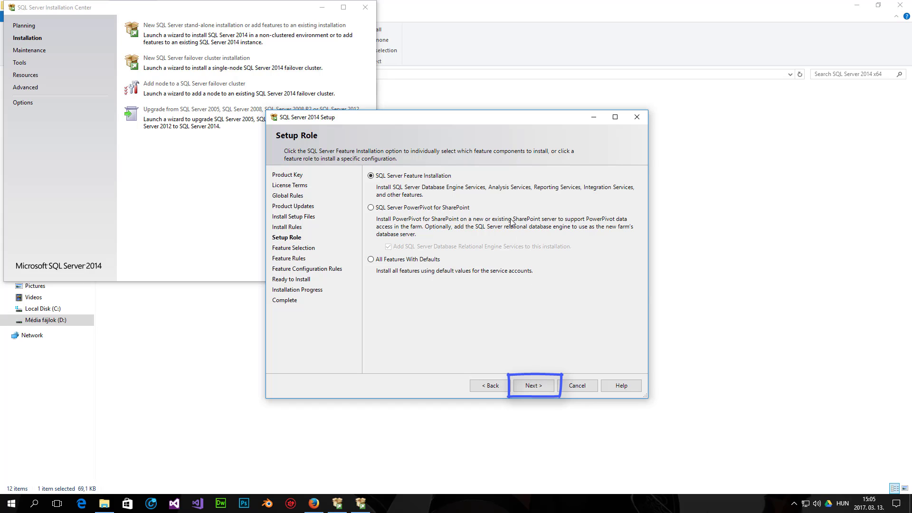
{"action": "left_click", "coordinate": [404, 179]}
{"action": "left_click", "coordinate": [529, 384]}
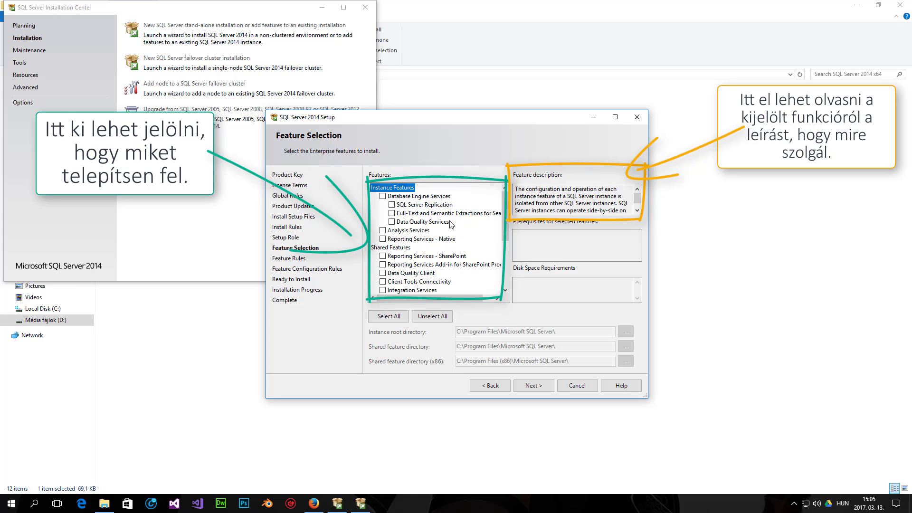
Examine the descriptions of the instance features, from SQL Server Replication to Reporting Services - Native and Database Engine Services
{"action": "left_click", "coordinate": [434, 205]}
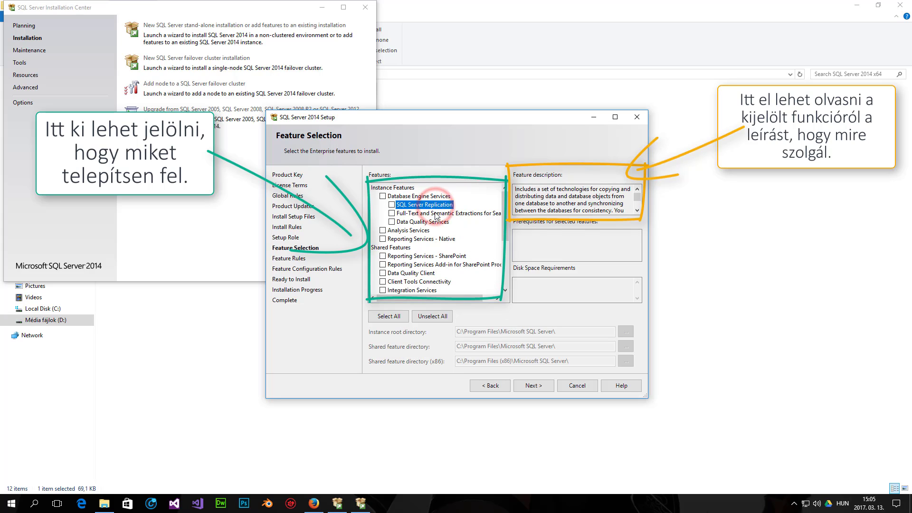
{"action": "left_click", "coordinate": [432, 213]}
{"action": "left_click", "coordinate": [432, 222]}
{"action": "left_click", "coordinate": [425, 230]}
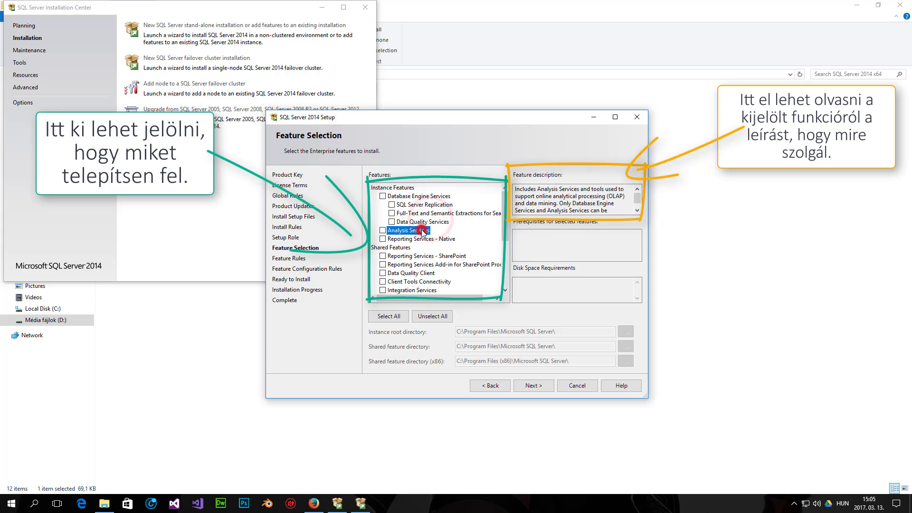
{"action": "left_click", "coordinate": [421, 239]}
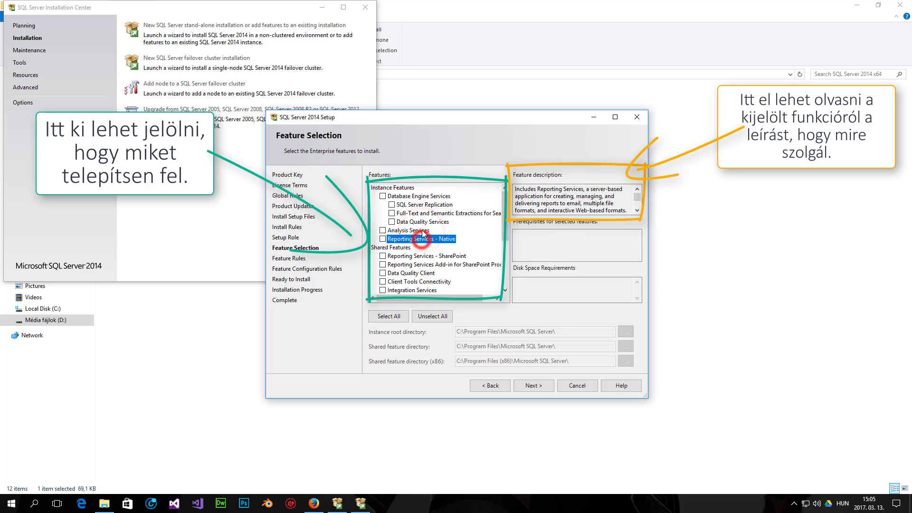
{"action": "left_click", "coordinate": [424, 196]}
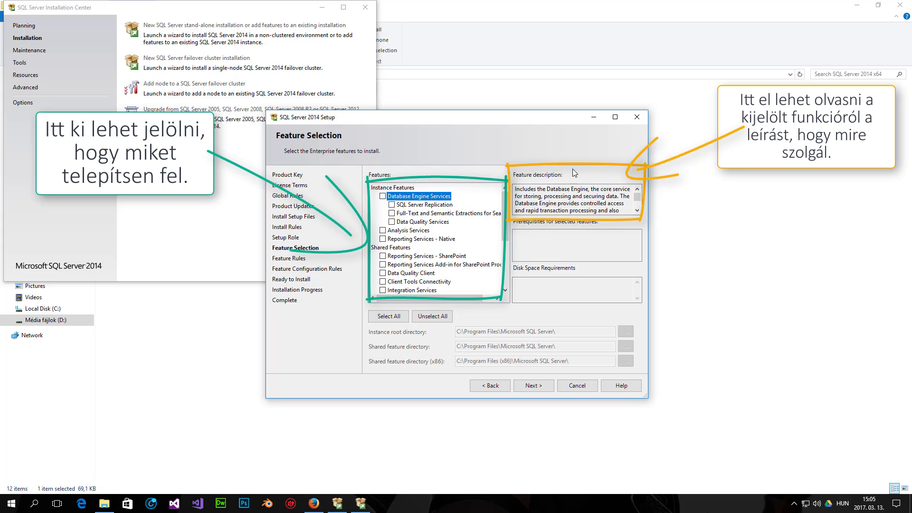
{"action": "left_click", "coordinate": [407, 187]}
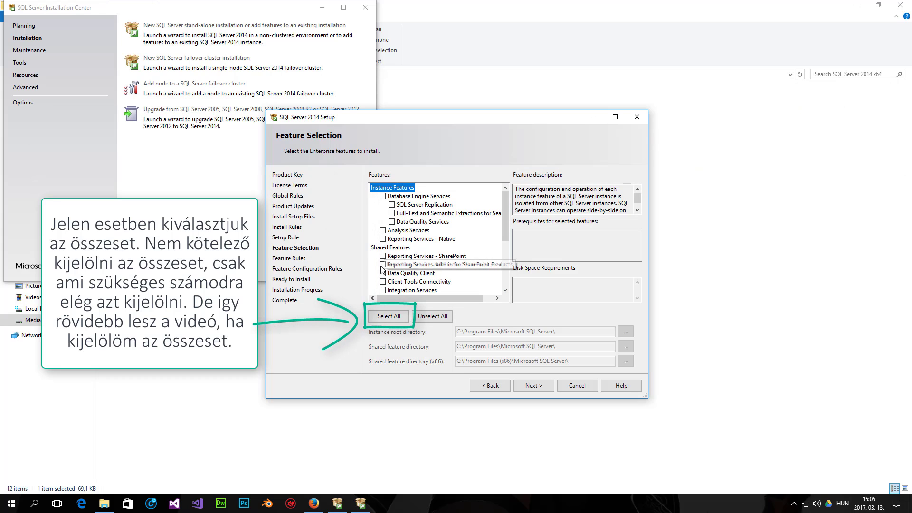
Select all features for installation and continue to the instance configuration
{"action": "left_click", "coordinate": [388, 319]}
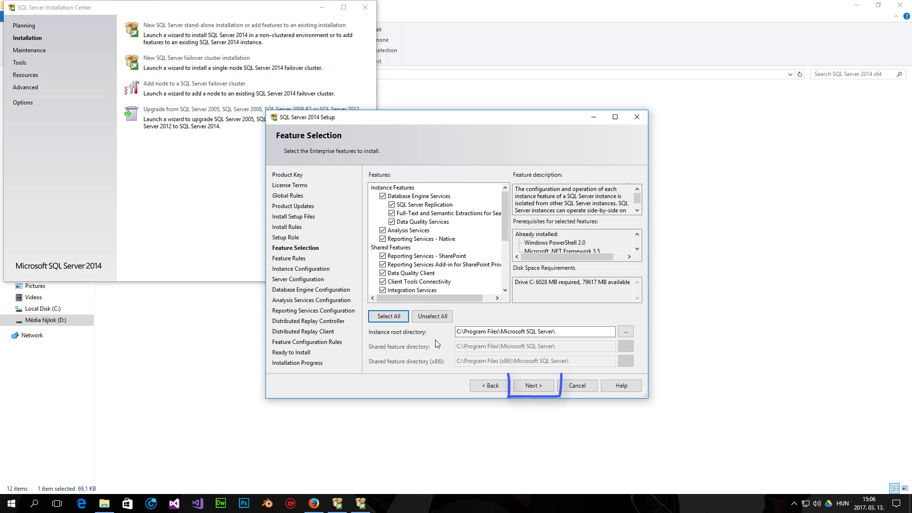
{"action": "left_click", "coordinate": [529, 388]}
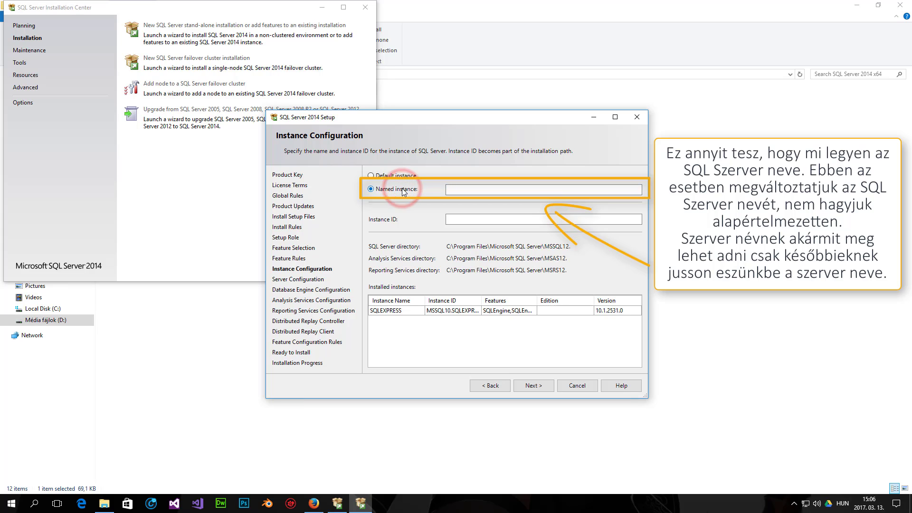
Name the instance BLACKICEBIT, use the same instance ID, and keep the default service accounts
{"action": "left_click", "coordinate": [454, 191]}
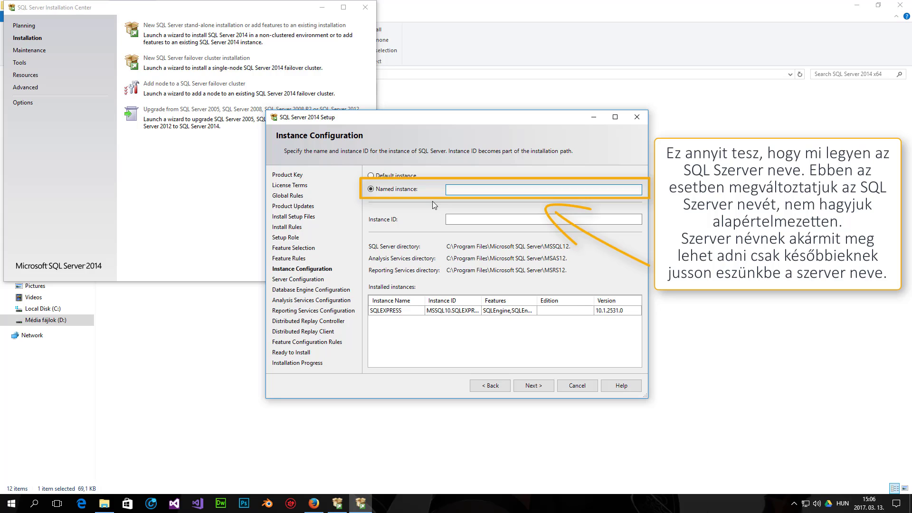
{"action": "type", "text": "B"}
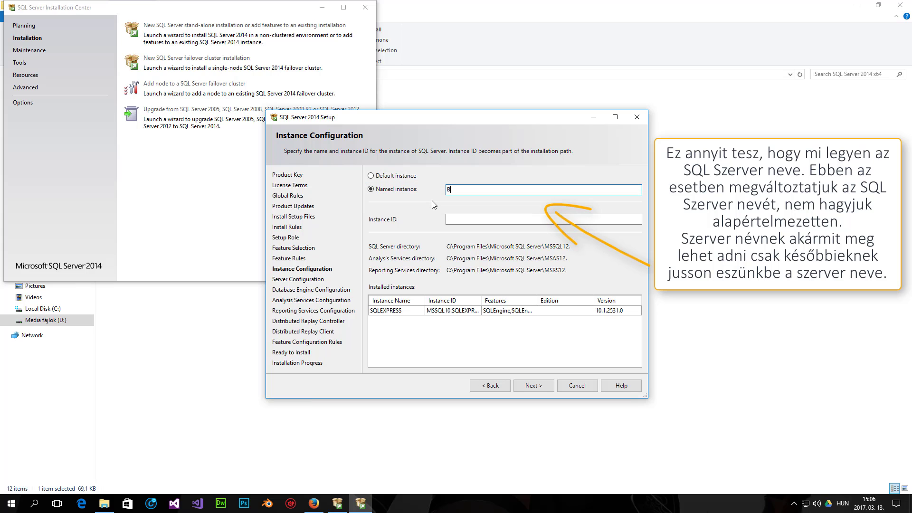
{"action": "type", "text": "LACKICEBIT"}
{"action": "left_click", "coordinate": [463, 219]}
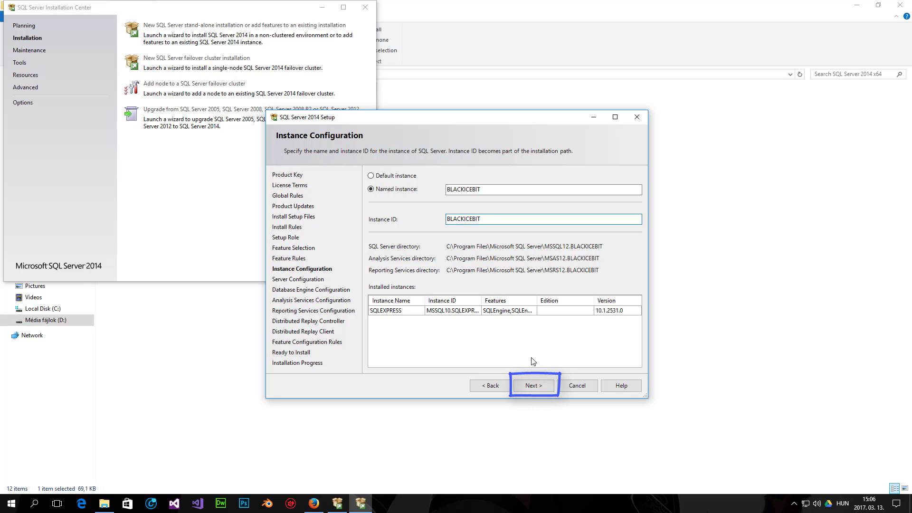
{"action": "left_click", "coordinate": [534, 385]}
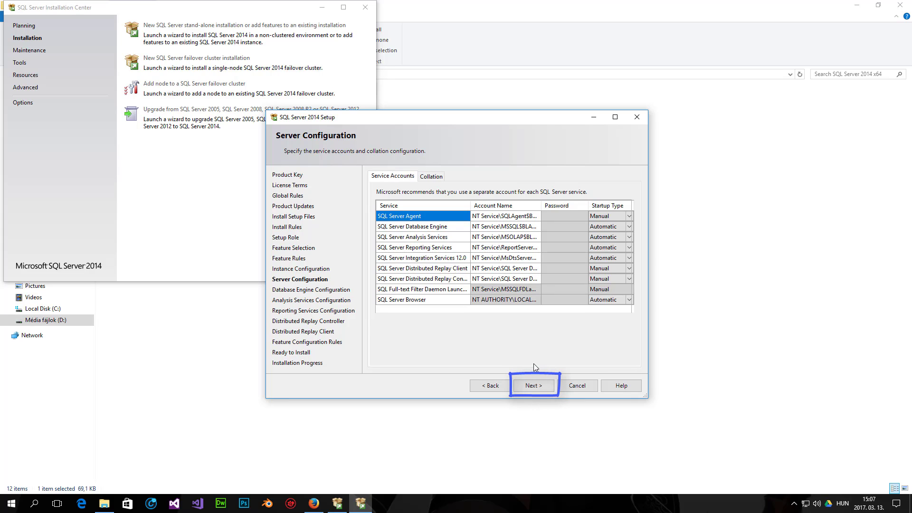
{"action": "left_click", "coordinate": [534, 385]}
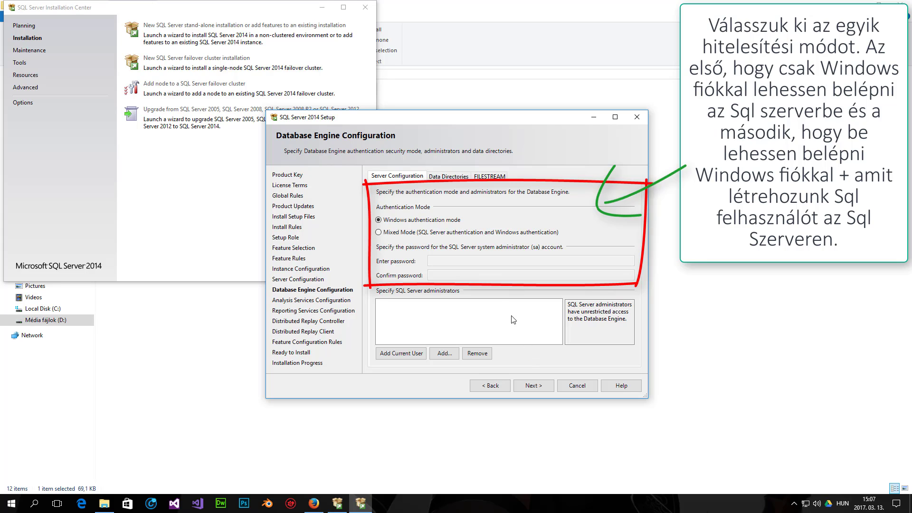
Set the Database Engine authentication to Mixed Mode and enter and confirm the sa account password
{"action": "left_click", "coordinate": [452, 232]}
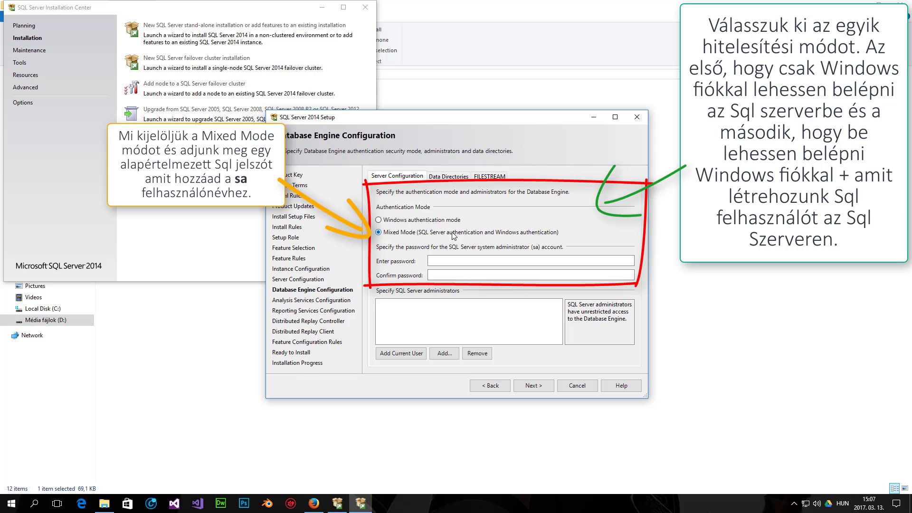
{"action": "left_click", "coordinate": [455, 258]}
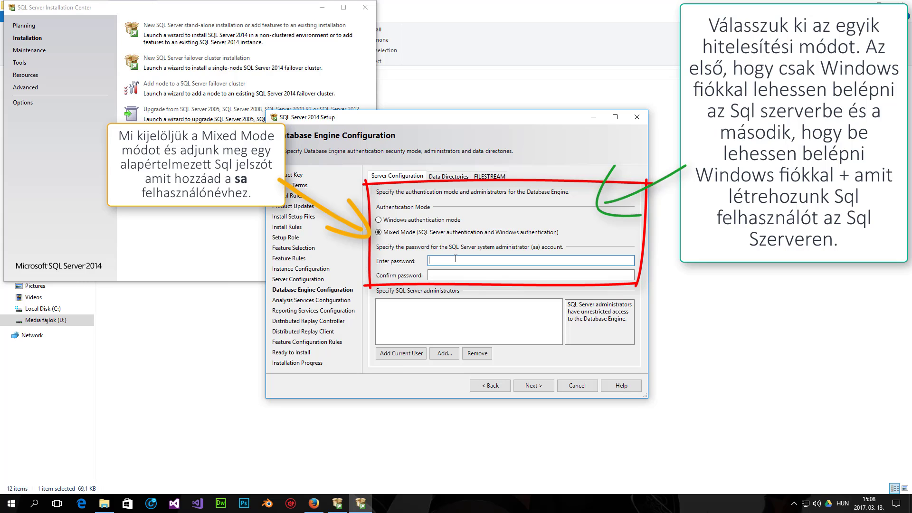
{"action": "type", "text": "•••••••"}
{"action": "key", "text": "Tab"}
{"action": "type", "text": "•••••••"}
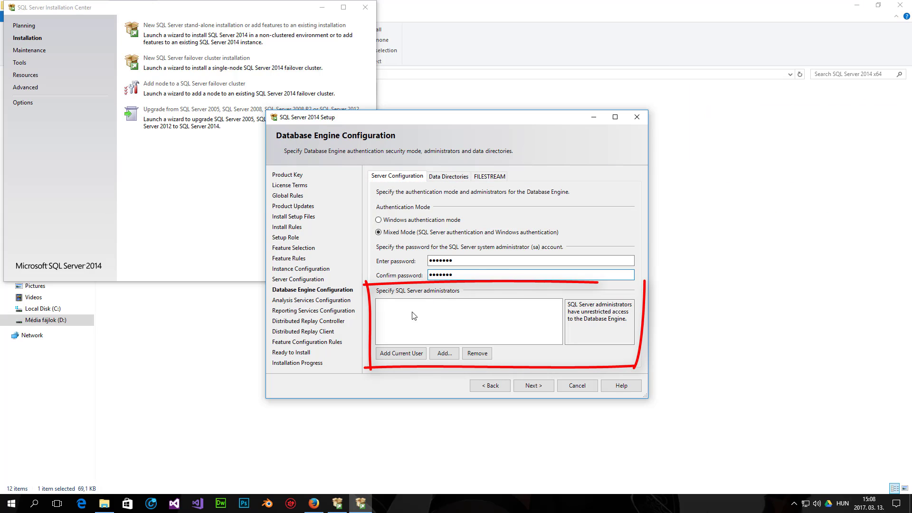
Add the current user as administrator for both the Database Engine and Analysis Services
{"action": "left_click", "coordinate": [408, 356]}
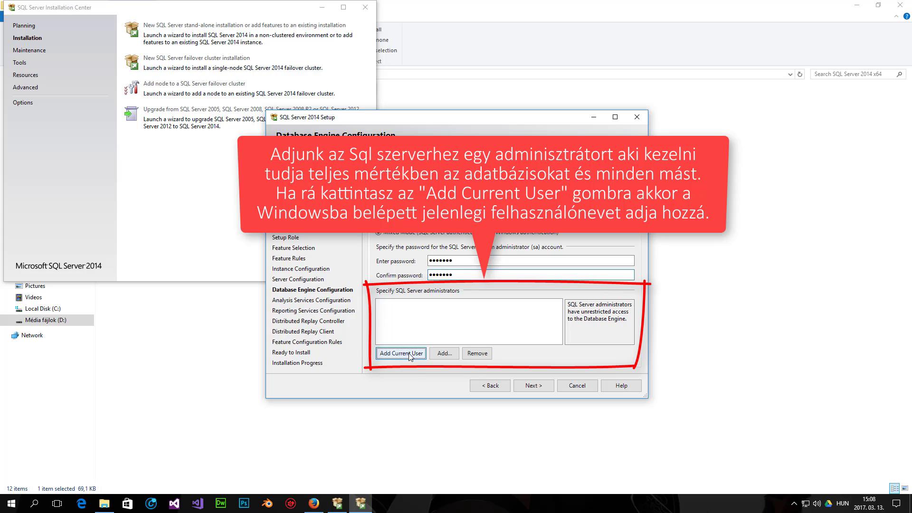
{"action": "left_click", "coordinate": [410, 357]}
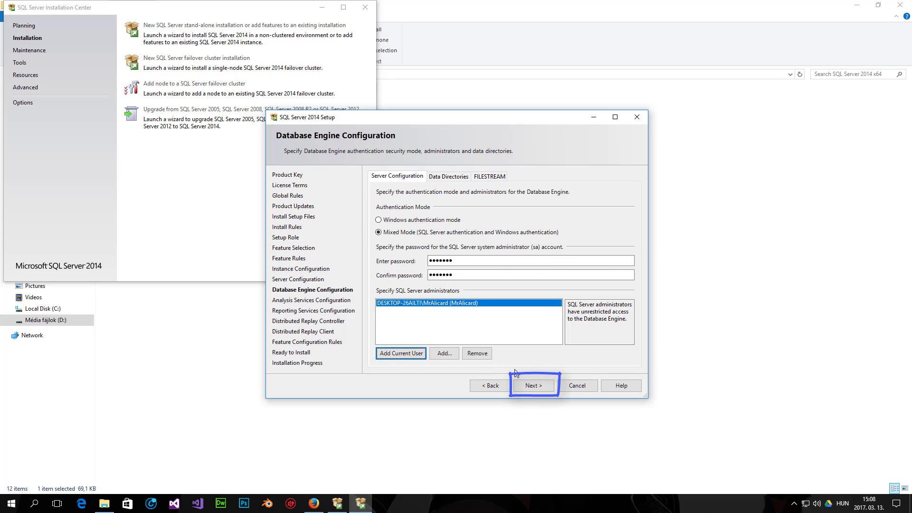
{"action": "left_click", "coordinate": [537, 384]}
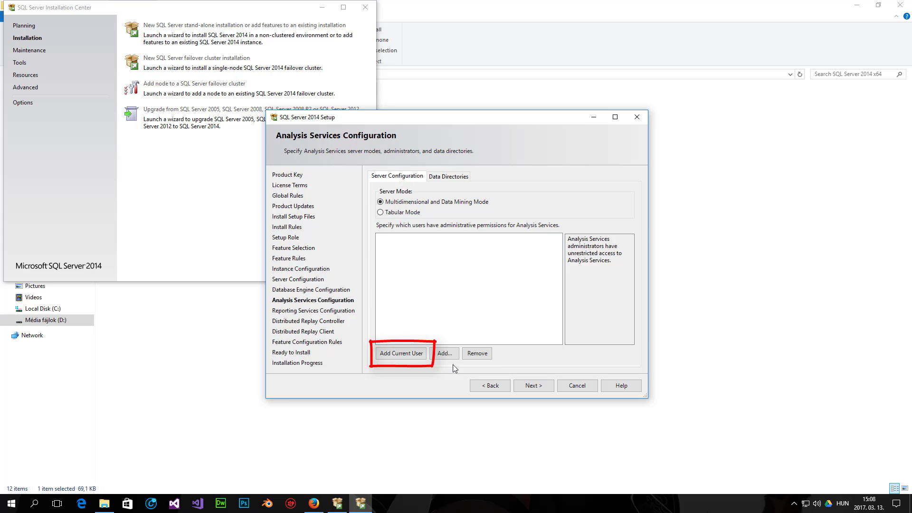
{"action": "left_click", "coordinate": [417, 357]}
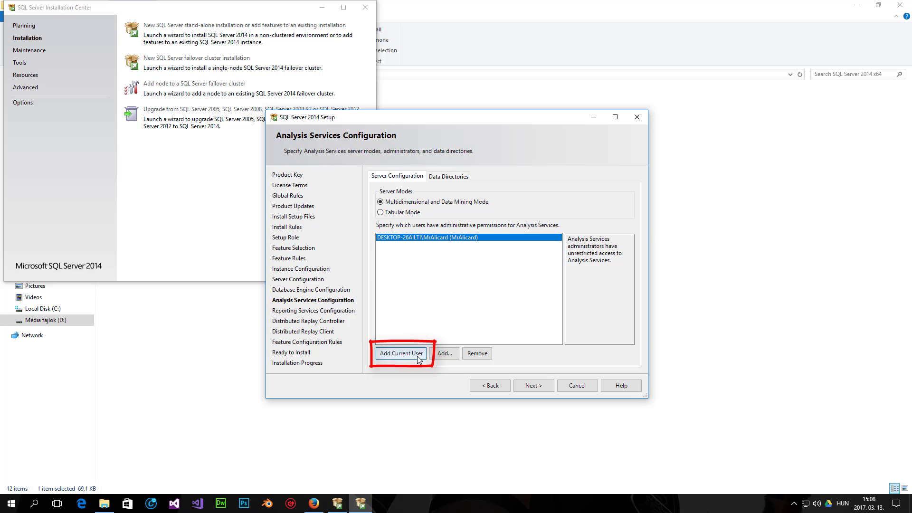
{"action": "left_click", "coordinate": [531, 386]}
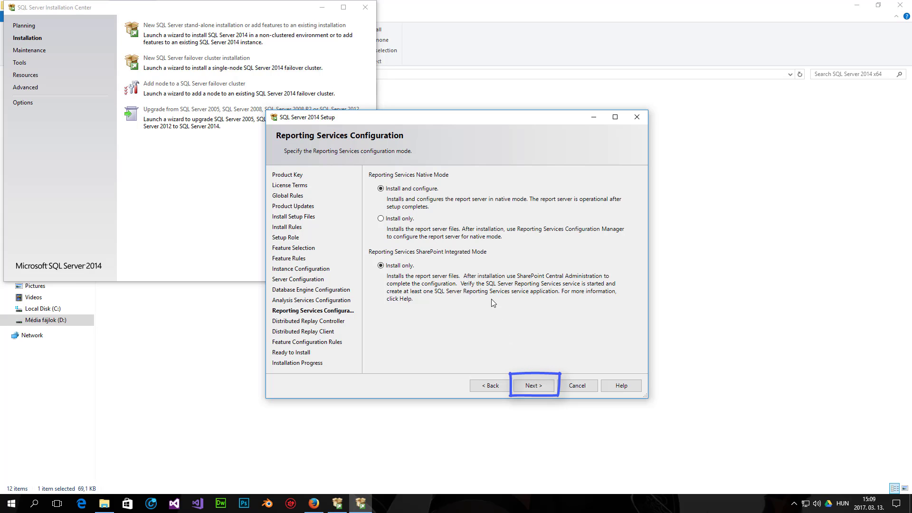
Set Reporting Services to Install and configure for Native Mode and Install only for SharePoint Integrated Mode
{"action": "left_click", "coordinate": [421, 189]}
{"action": "left_click", "coordinate": [409, 268]}
{"action": "left_click", "coordinate": [536, 385]}
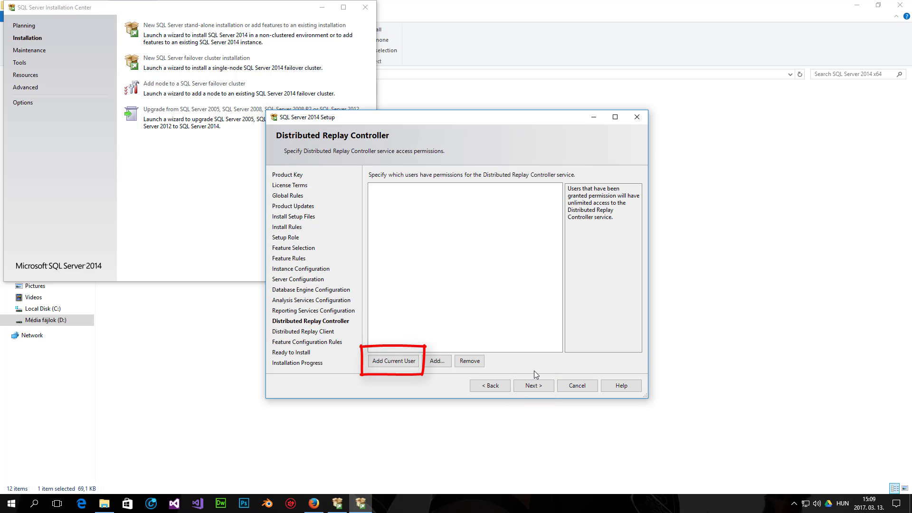
Grant the current user Distributed Replay Controller permissions and keep the default Distributed Replay Client directories with no controller name
{"action": "left_click", "coordinate": [410, 364]}
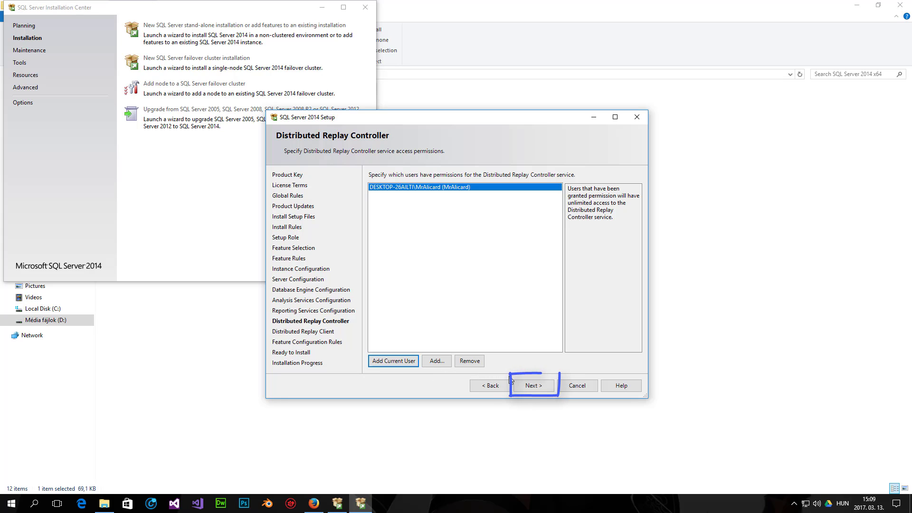
{"action": "left_click", "coordinate": [531, 384]}
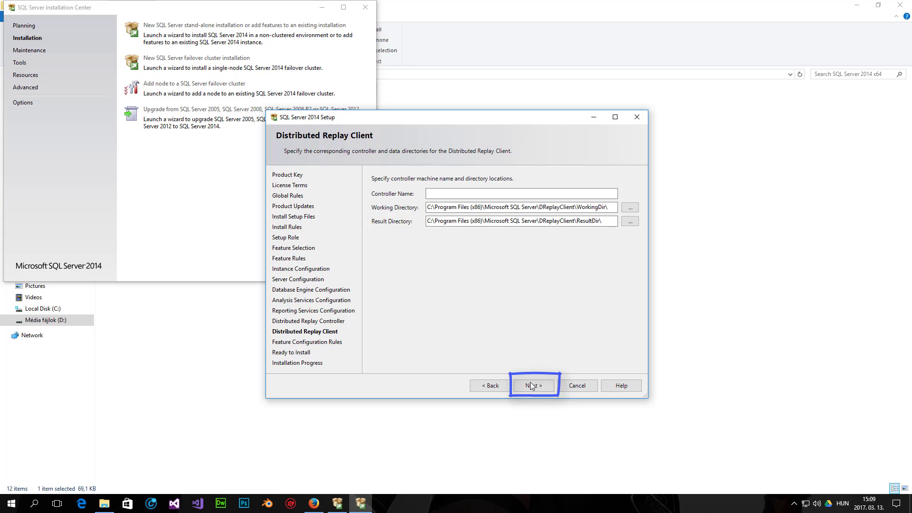
{"action": "left_click", "coordinate": [531, 385]}
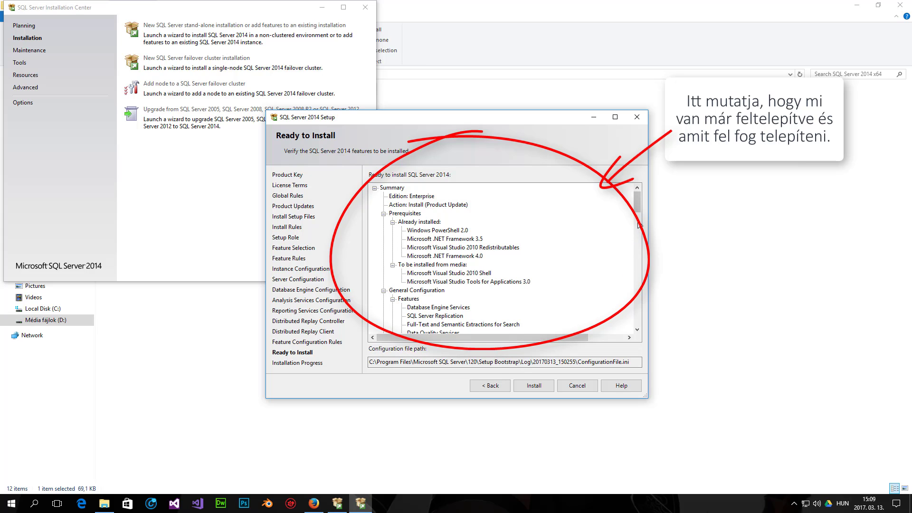
Run the SQL Server 2014 installation as summarized, and close the completed setup wizard along with the SQL Server Installation Center
{"action": "mouse_move", "coordinate": [640, 208]}
{"action": "left_mouse_down"}
{"action": "mouse_move", "coordinate": [642, 327]}
{"action": "mouse_move", "coordinate": [641, 199]}
{"action": "left_mouse_up"}
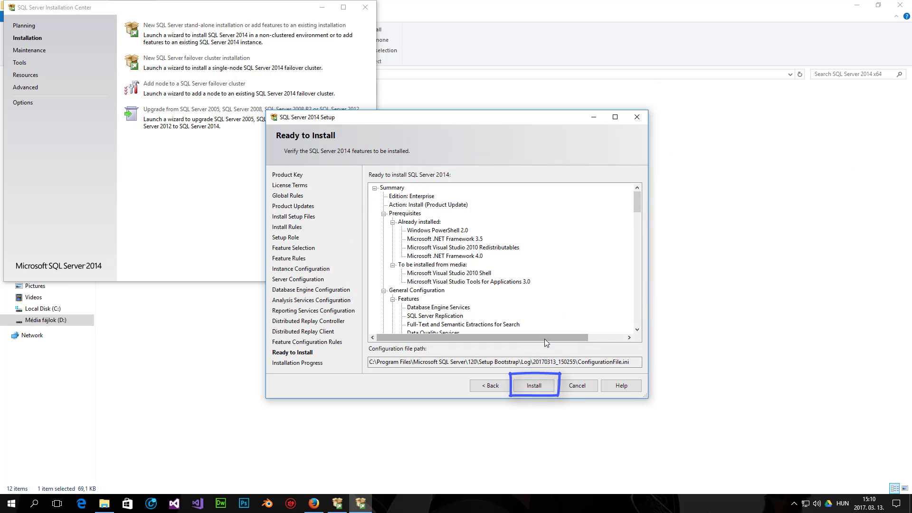
{"action": "left_click", "coordinate": [534, 385]}
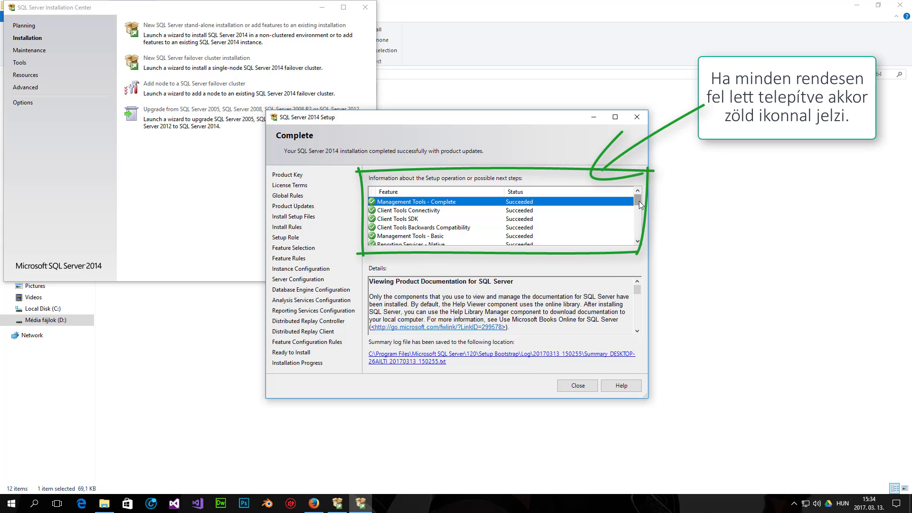
{"action": "mouse_move", "coordinate": [639, 202]}
{"action": "left_mouse_down"}
{"action": "mouse_move", "coordinate": [640, 244]}
{"action": "mouse_move", "coordinate": [639, 205]}
{"action": "left_mouse_up"}
{"action": "left_click", "coordinate": [567, 389]}
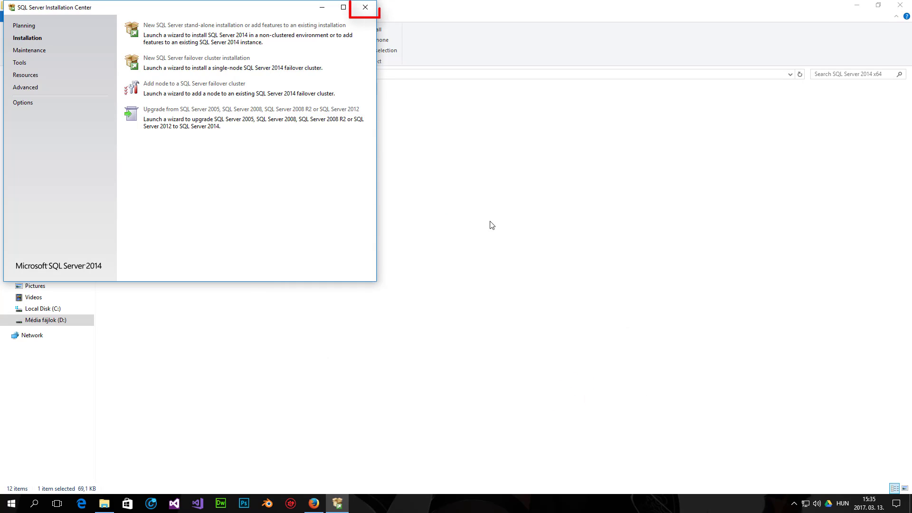
{"action": "left_click", "coordinate": [364, 9]}
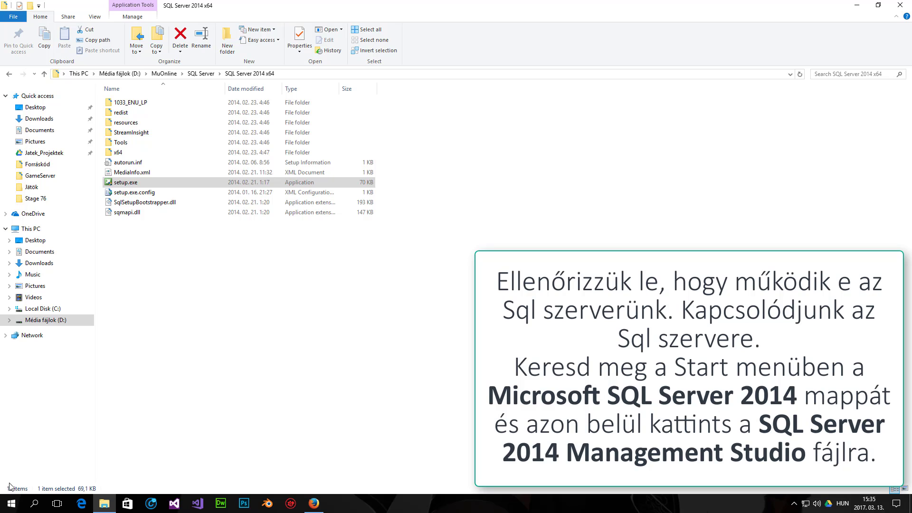
Launch SQL Server 2014 Management Studio from the Microsoft SQL Server 2014 program folder
{"action": "left_click", "coordinate": [7, 503]}
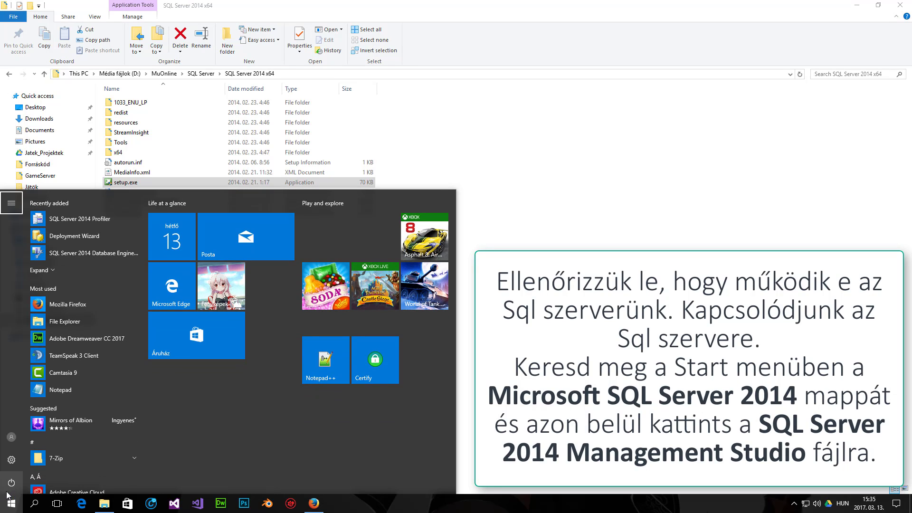
{"action": "scroll", "coordinate": [79, 417], "scroll_direction": "down", "scroll_amount": 1}
{"action": "scroll", "coordinate": [79, 417], "scroll_direction": "down", "scroll_amount": 10}
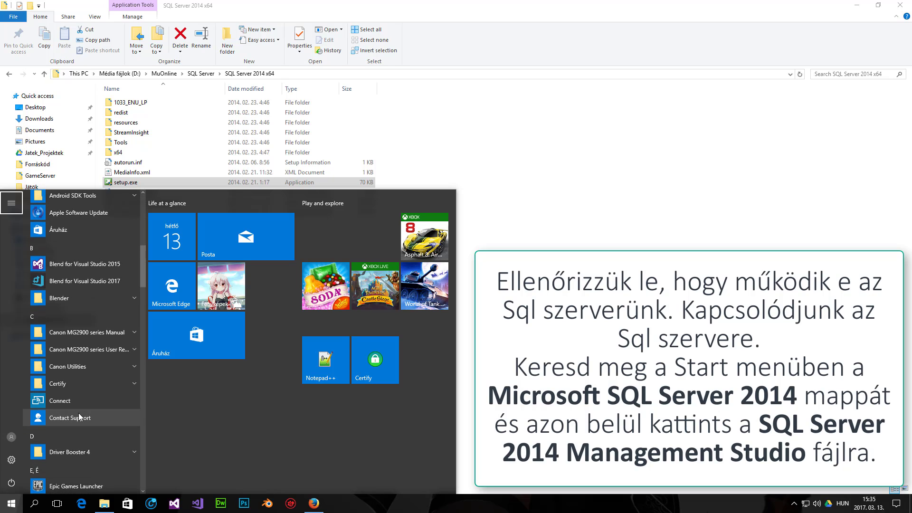
{"action": "scroll", "coordinate": [80, 417], "scroll_direction": "down", "scroll_amount": 5}
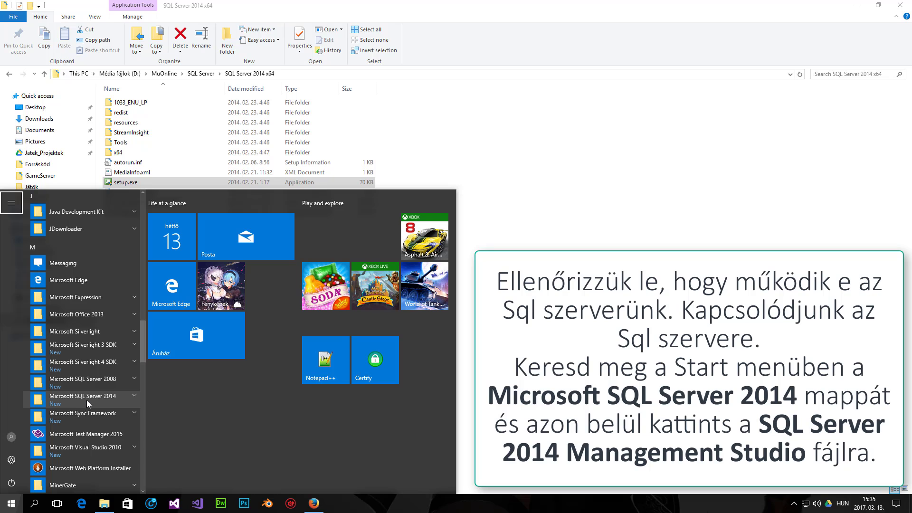
{"action": "left_click", "coordinate": [86, 399]}
{"action": "scroll", "coordinate": [87, 404], "scroll_direction": "down", "scroll_amount": 6}
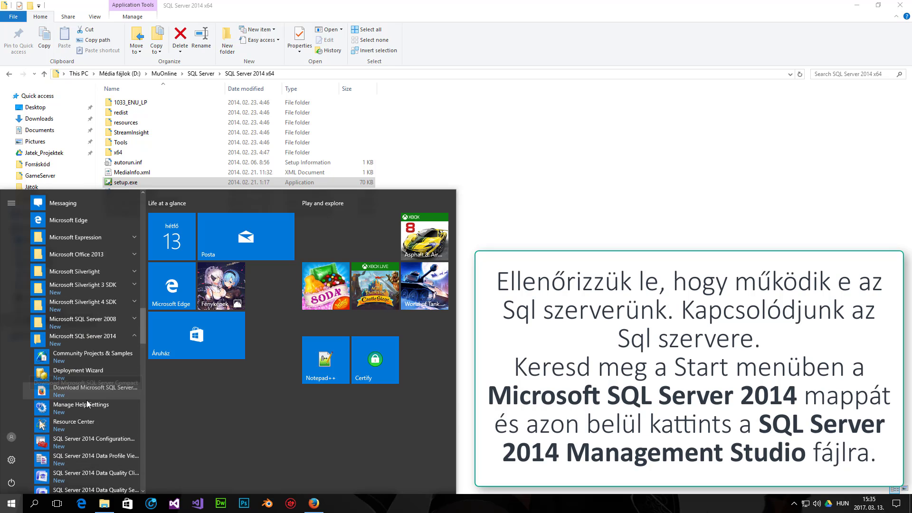
{"action": "scroll", "coordinate": [87, 404], "scroll_direction": "down", "scroll_amount": 1}
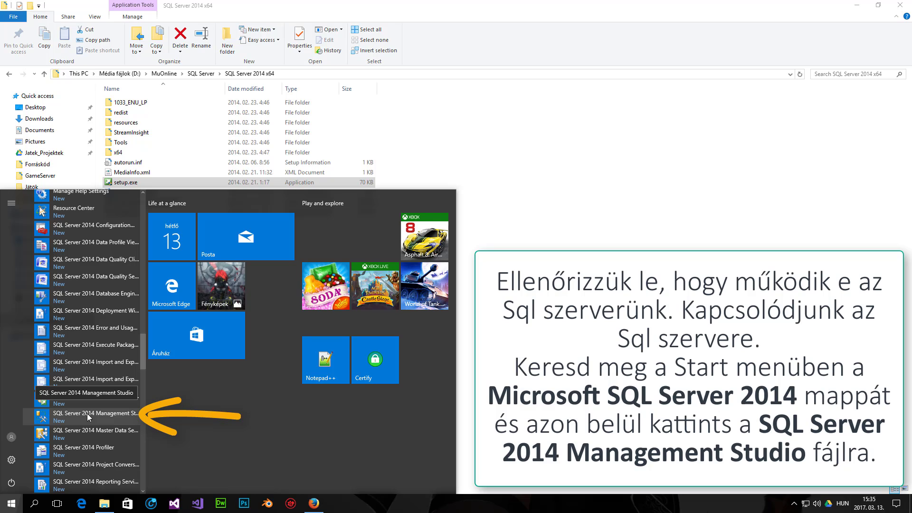
{"action": "left_click", "coordinate": [87, 416]}
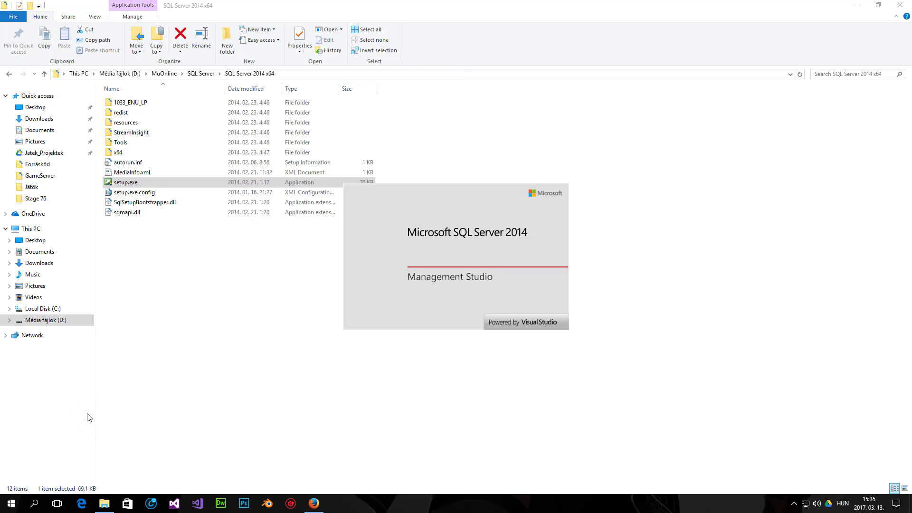
{"action": "left_click", "coordinate": [87, 414]}
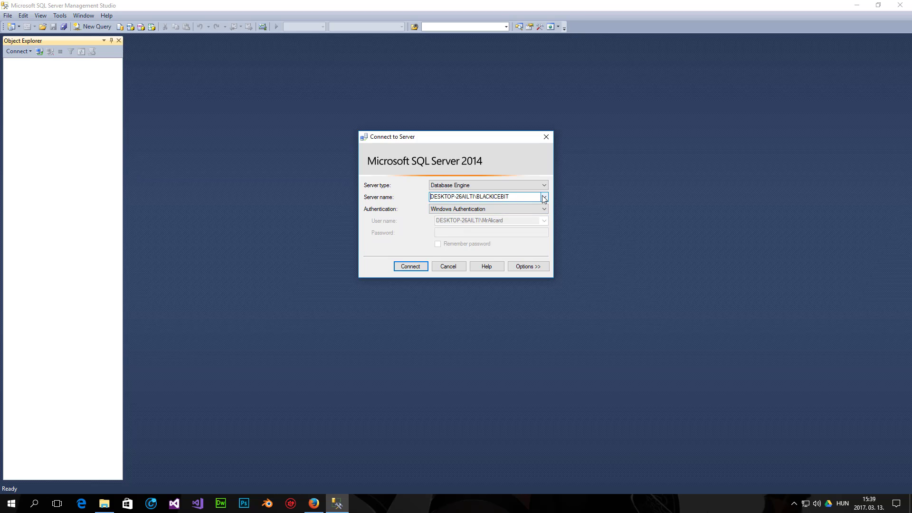
Browse the network servers for the BLACKICEBIT Database Engine instance and connect to it with Windows Authentication
{"action": "left_click", "coordinate": [545, 197]}
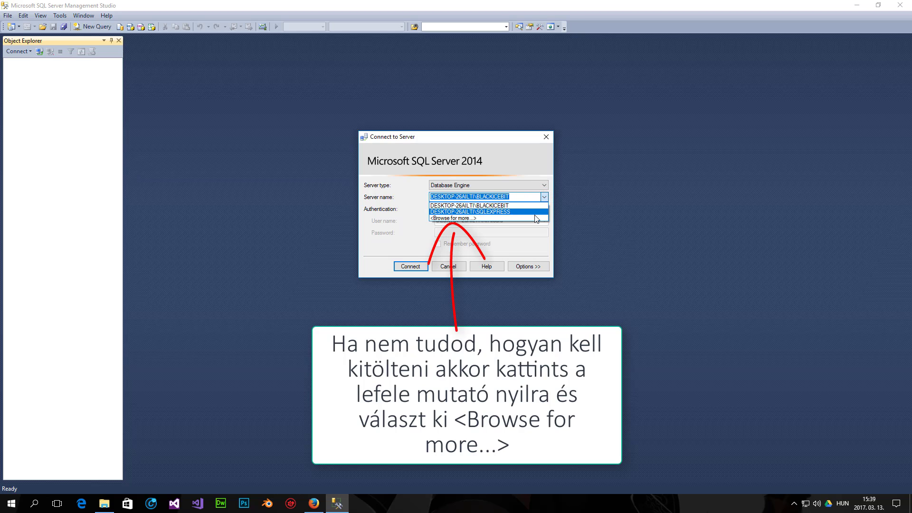
{"action": "left_click", "coordinate": [535, 217]}
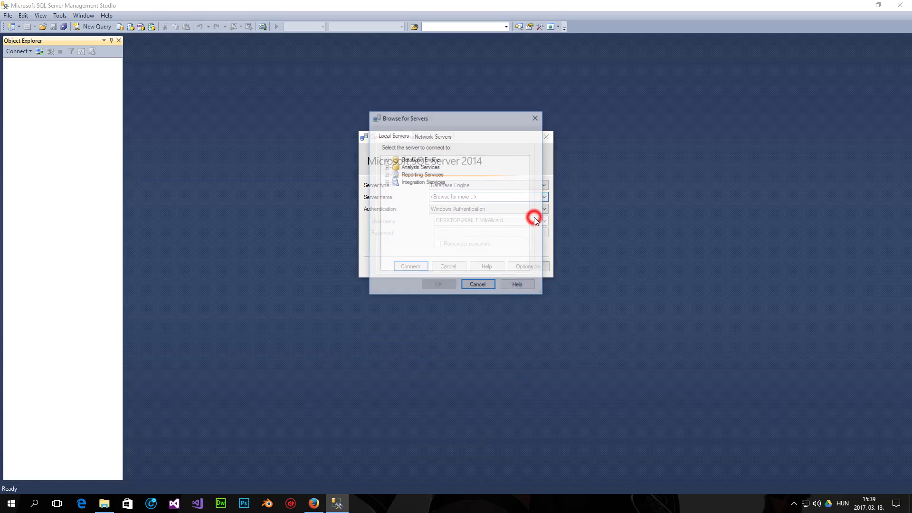
{"action": "left_click", "coordinate": [437, 133]}
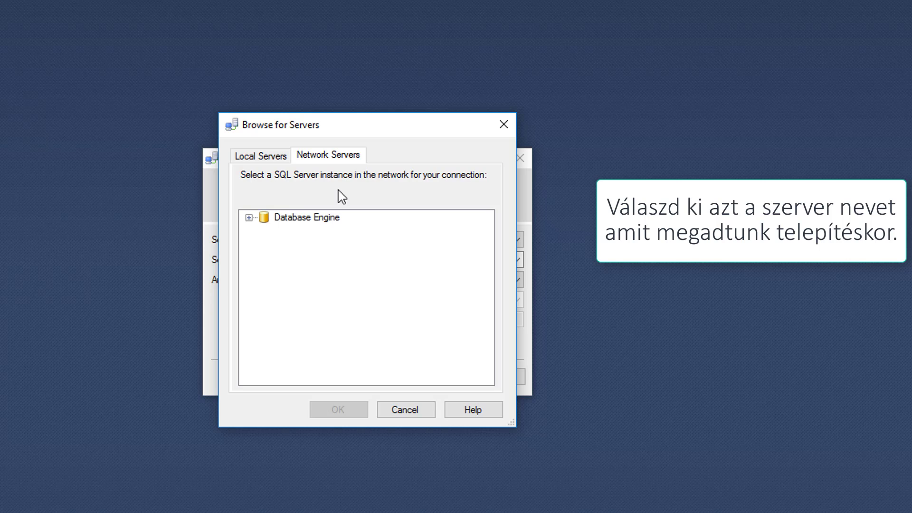
{"action": "left_click", "coordinate": [249, 217]}
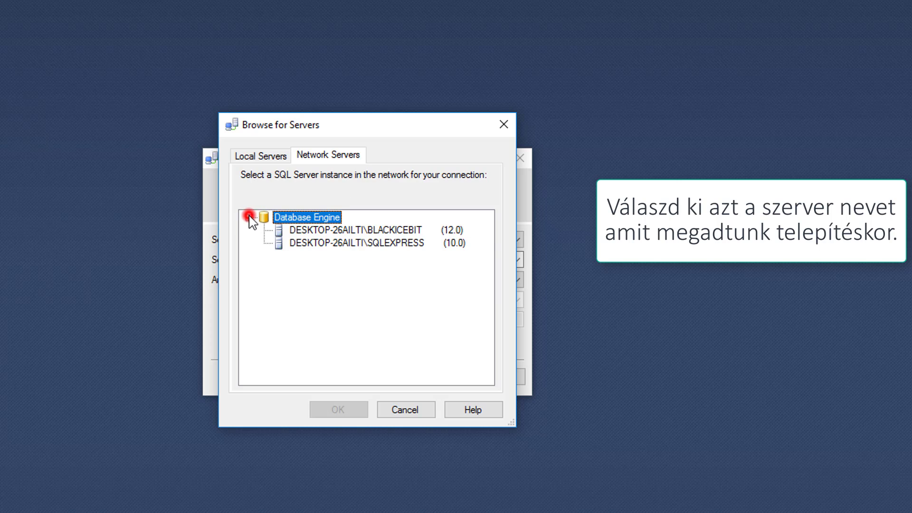
{"action": "left_click", "coordinate": [311, 229]}
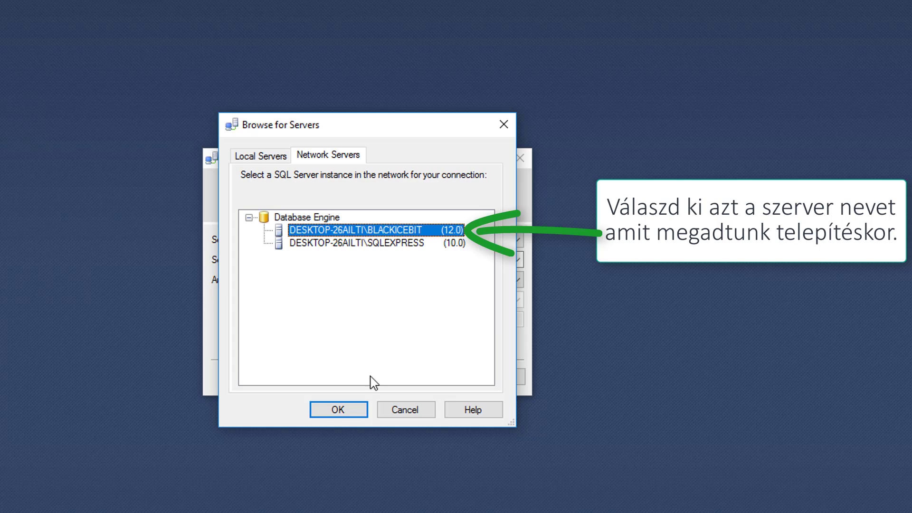
{"action": "left_click", "coordinate": [348, 414]}
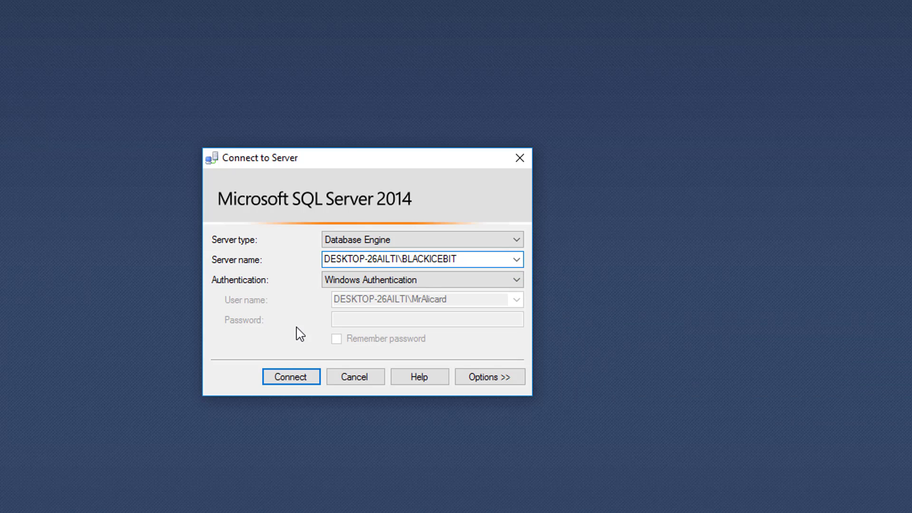
{"action": "left_click", "coordinate": [293, 373]}
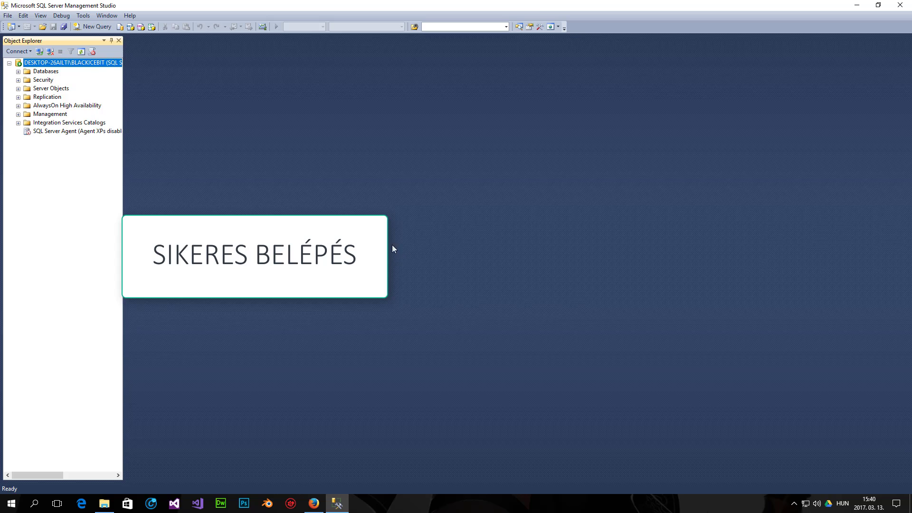
Examine the connected server's contents by expanding its folders from Databases and Security through Management and Integration Services Catalogs
{"action": "left_click", "coordinate": [18, 71]}
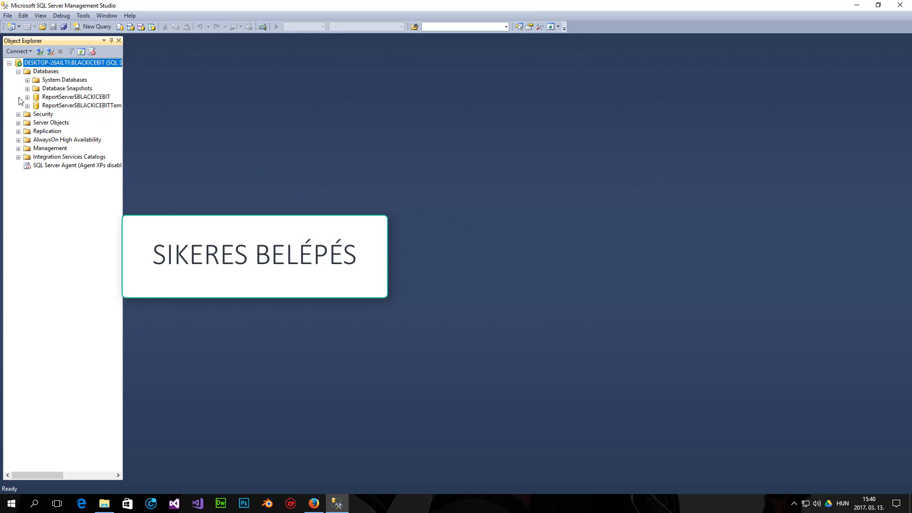
{"action": "left_click", "coordinate": [18, 114]}
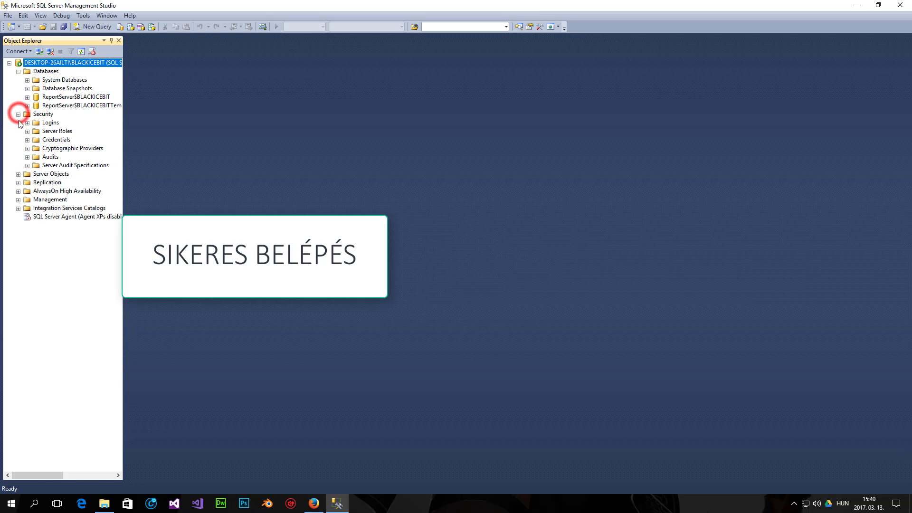
{"action": "left_click", "coordinate": [18, 174]}
{"action": "left_click", "coordinate": [18, 217]}
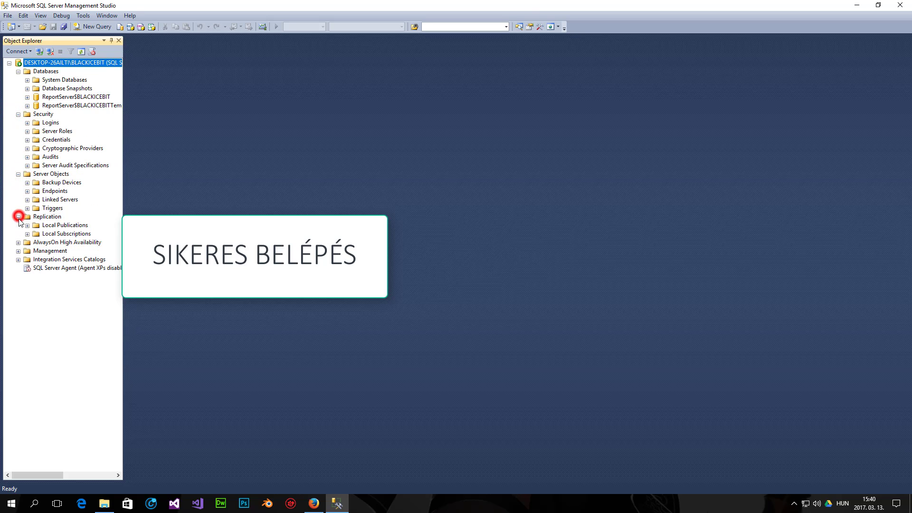
{"action": "left_click", "coordinate": [18, 243]}
{"action": "left_click", "coordinate": [18, 251]}
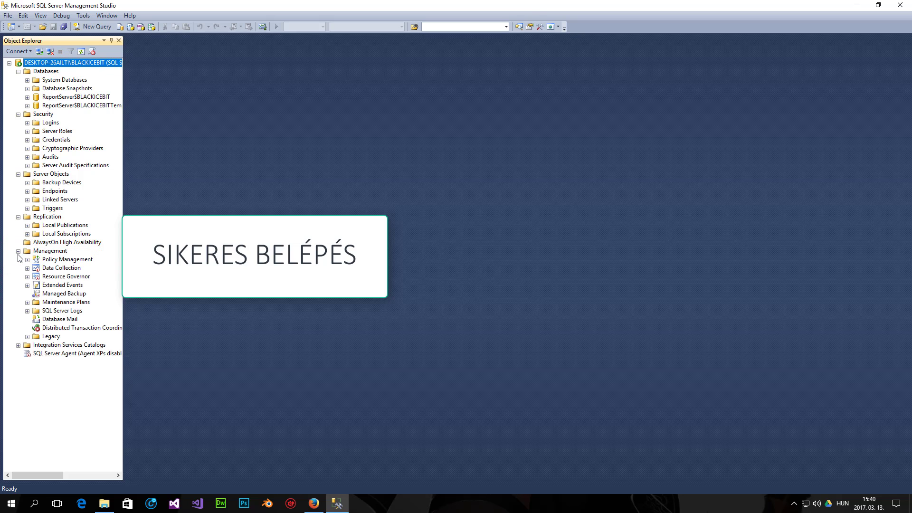
{"action": "left_click", "coordinate": [18, 345]}
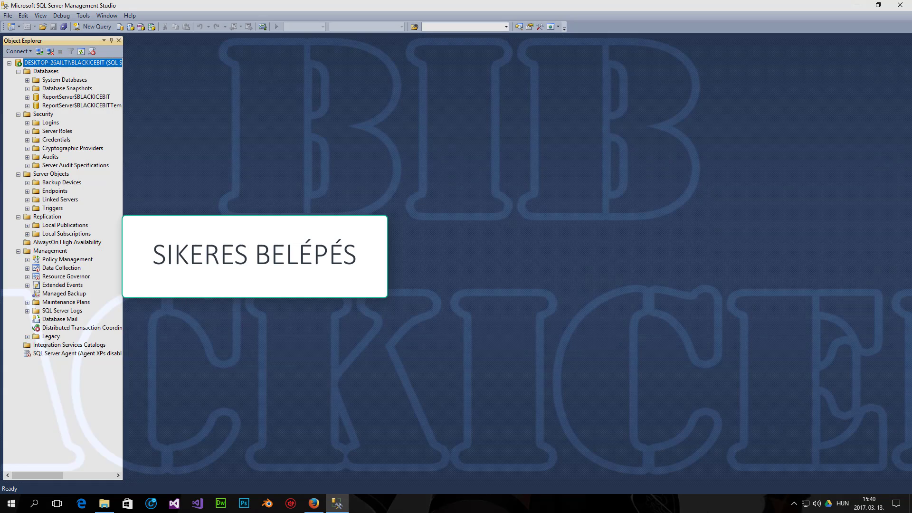